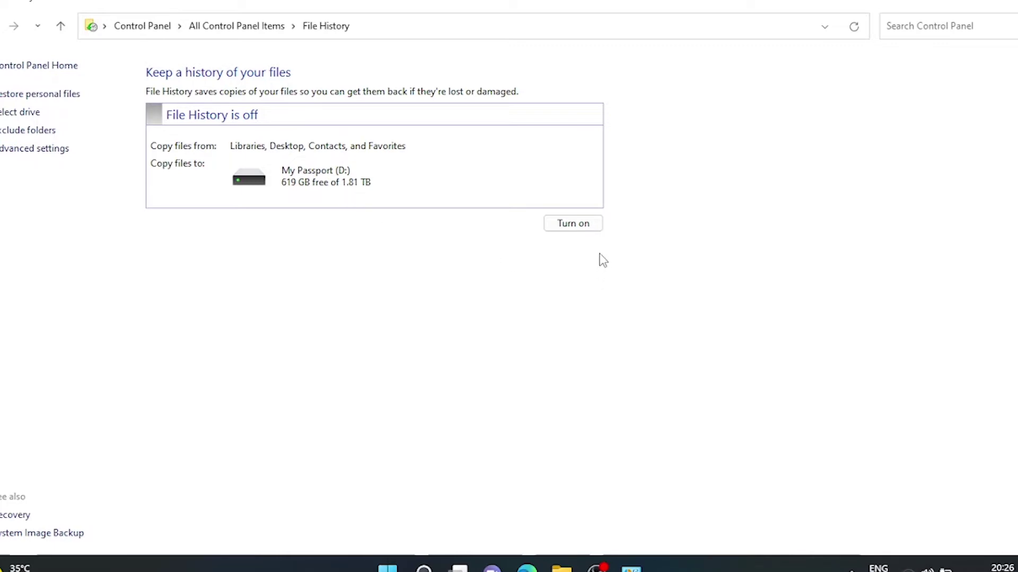
- Turn on File History with My Passport (D:) as the backup drive
click(577, 224)
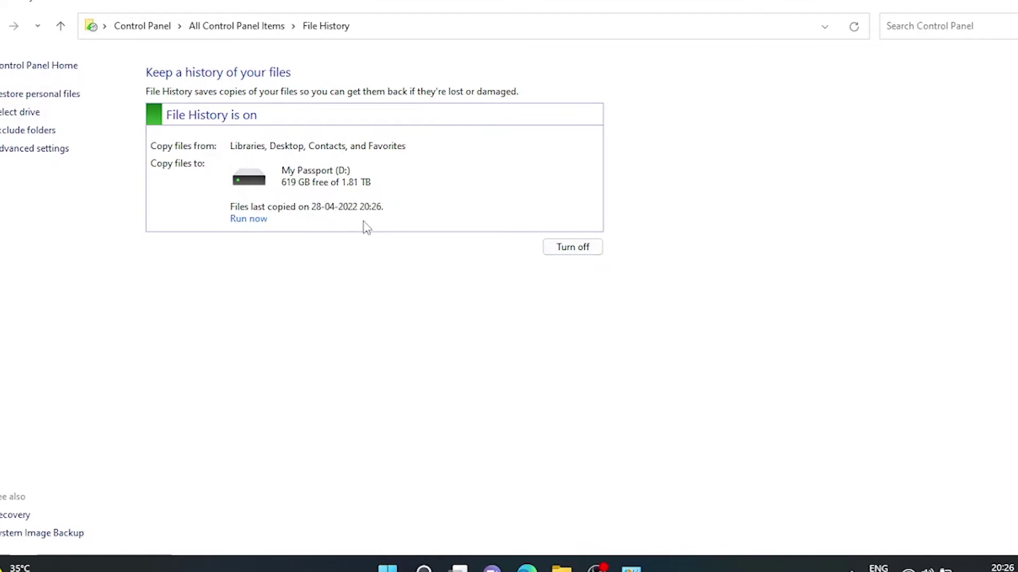
- Browse the FileHistory backup on My Passport (D:) through the Administrator and computer folders into Data, C and Users
click(55, 412)
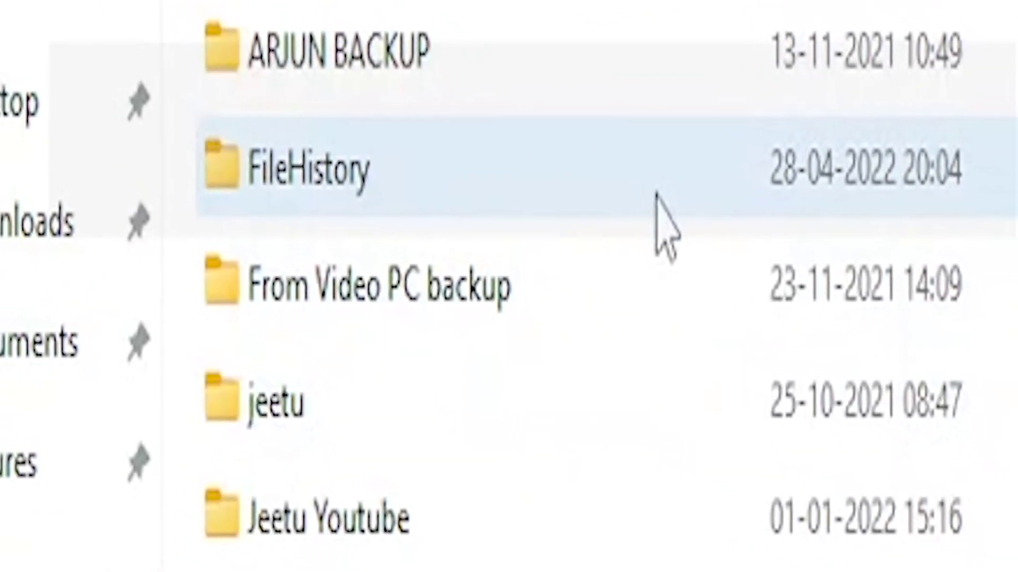
double_click(609, 183)
double_click(374, 33)
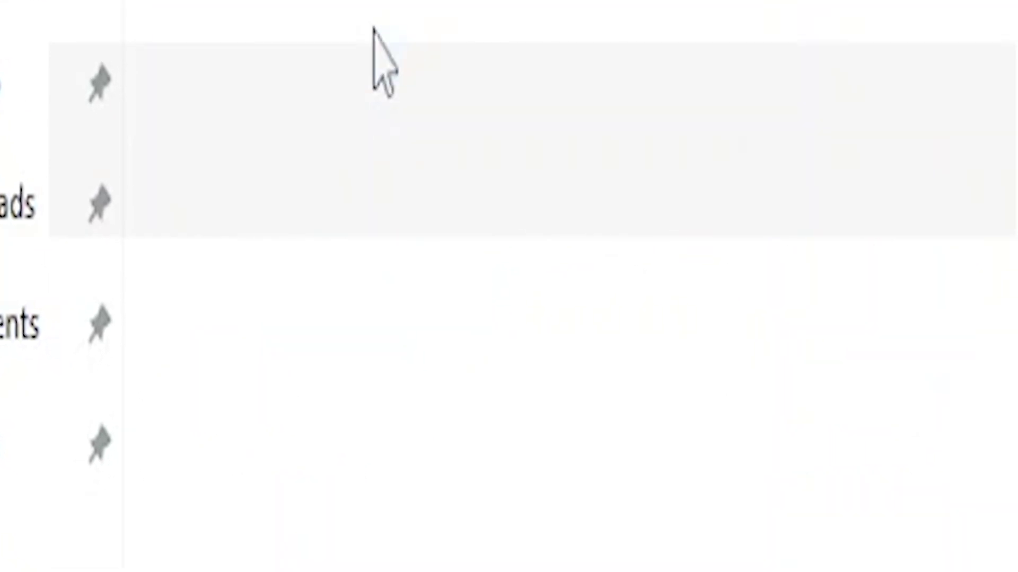
double_click(243, 138)
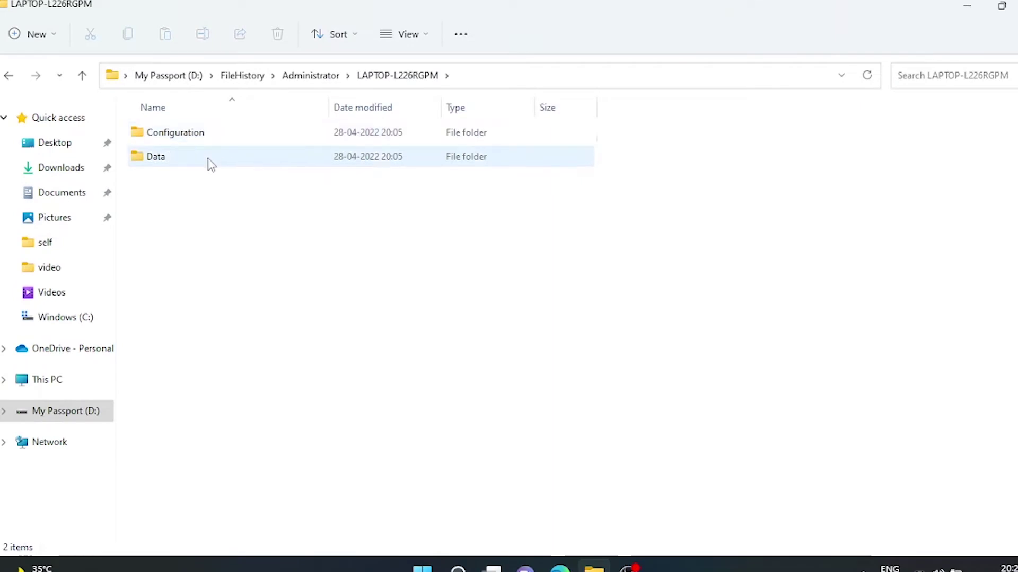
double_click(201, 164)
double_click(189, 166)
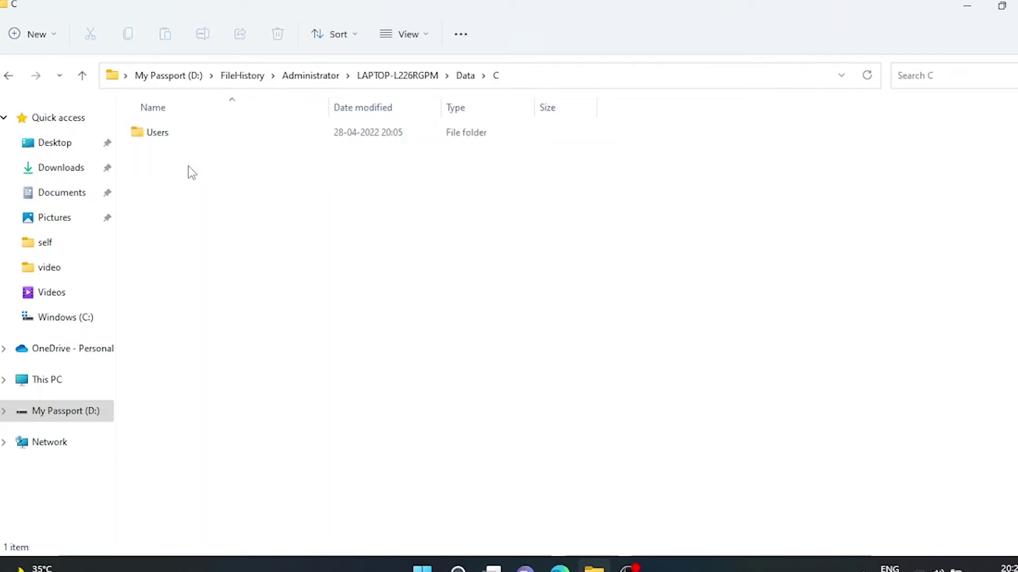
double_click(189, 138)
double_click(189, 137)
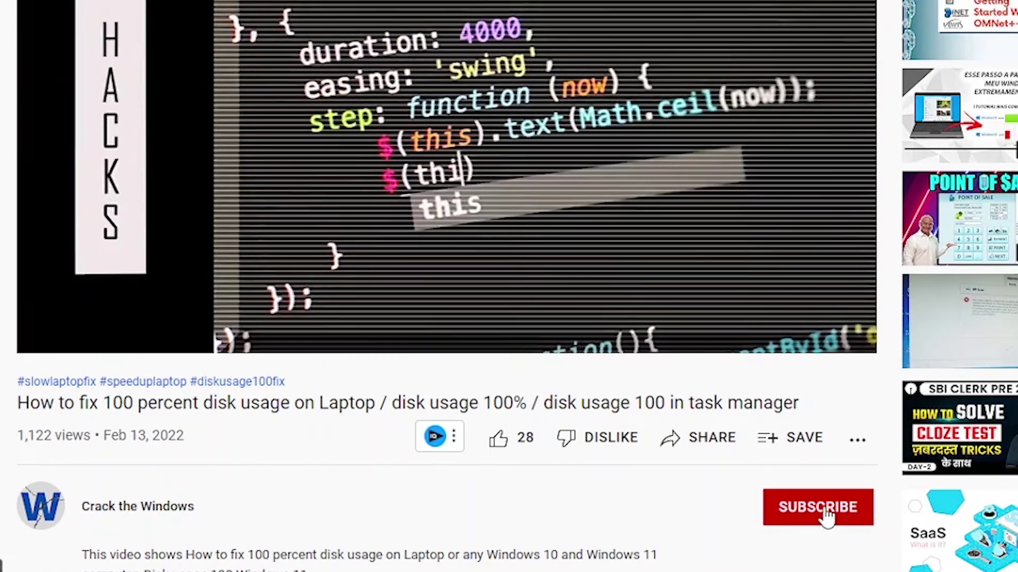
- On YouTube, subscribe to the Crack the Windows channel with All notifications and like its disk usage video
click(827, 515)
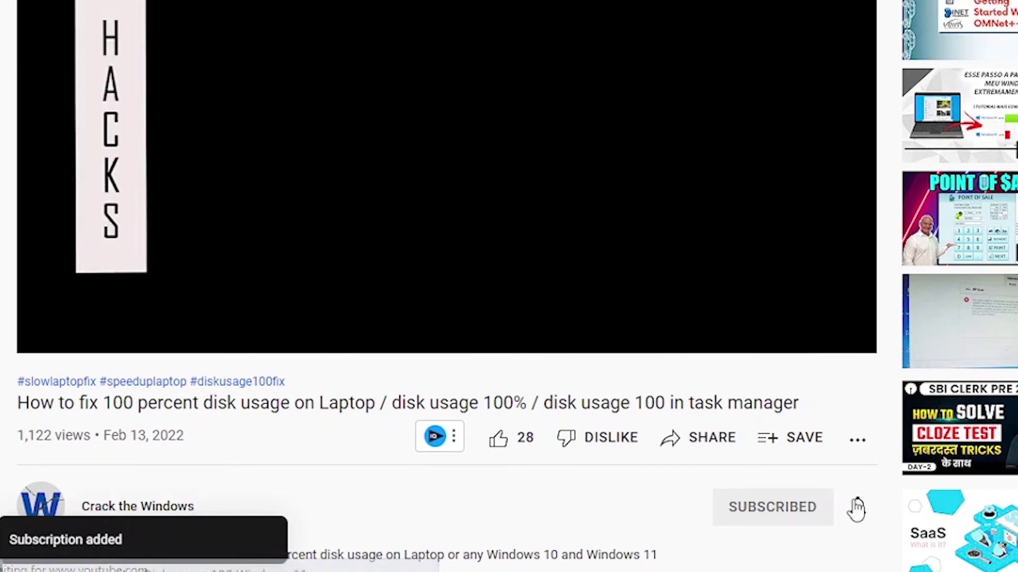
click(857, 508)
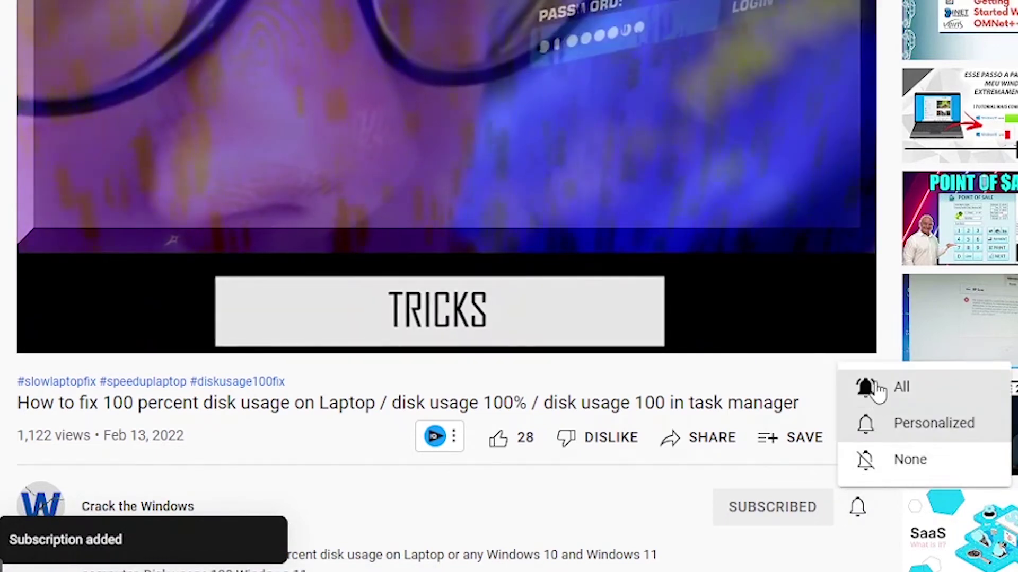
click(870, 388)
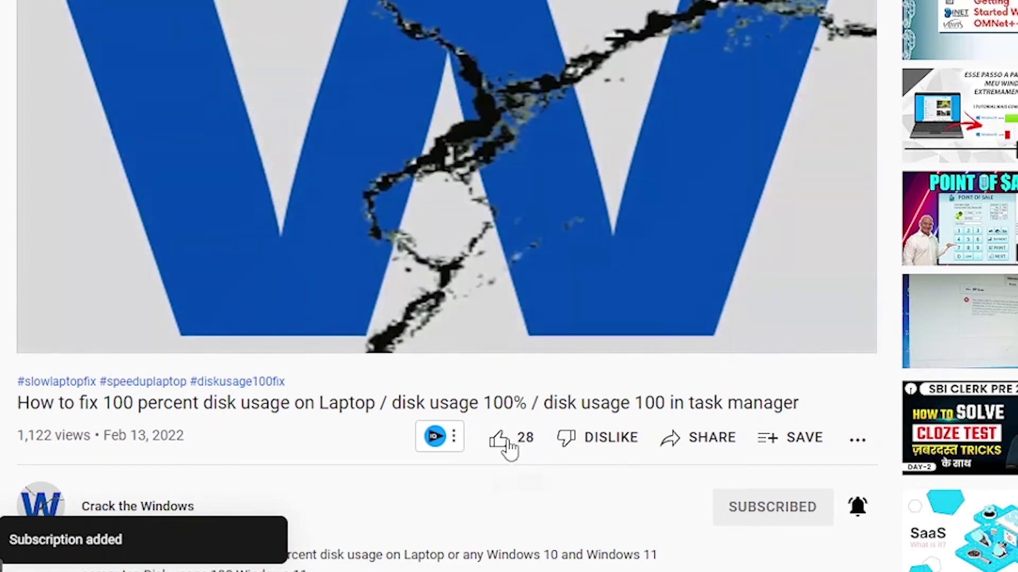
click(508, 440)
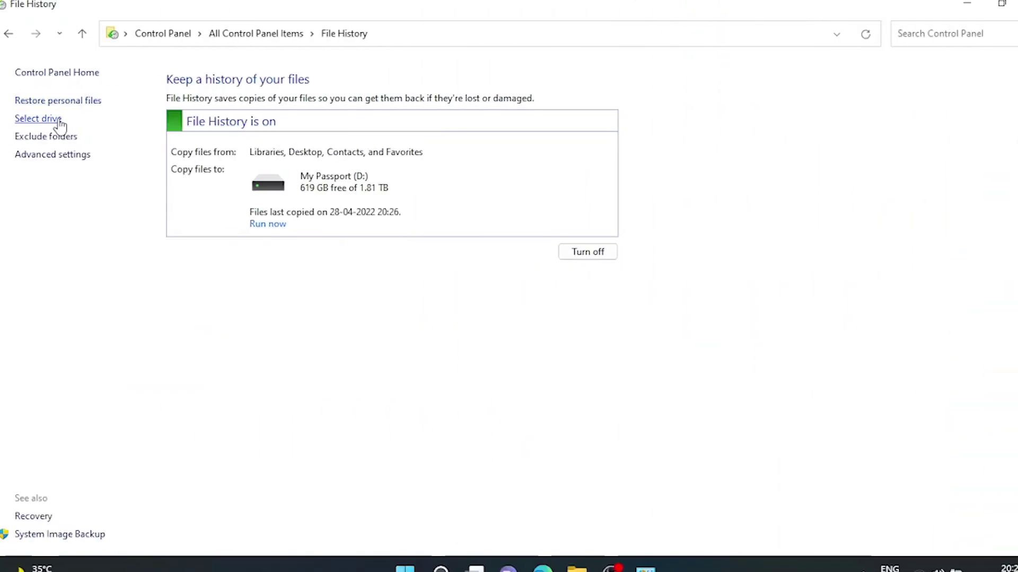
- Review the available drives and the network location chooser for File History, and return to its main page without changes
click(57, 122)
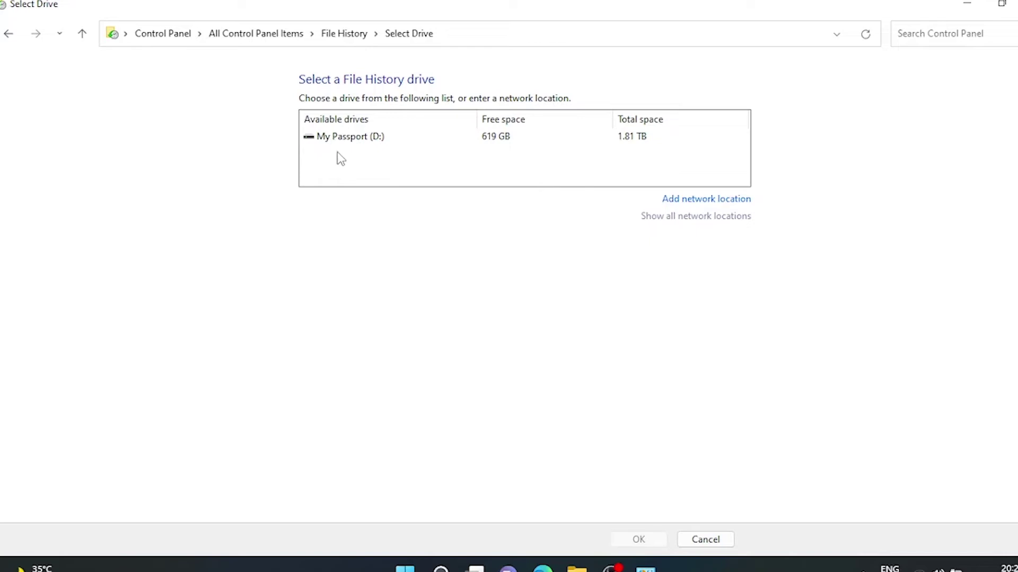
click(710, 199)
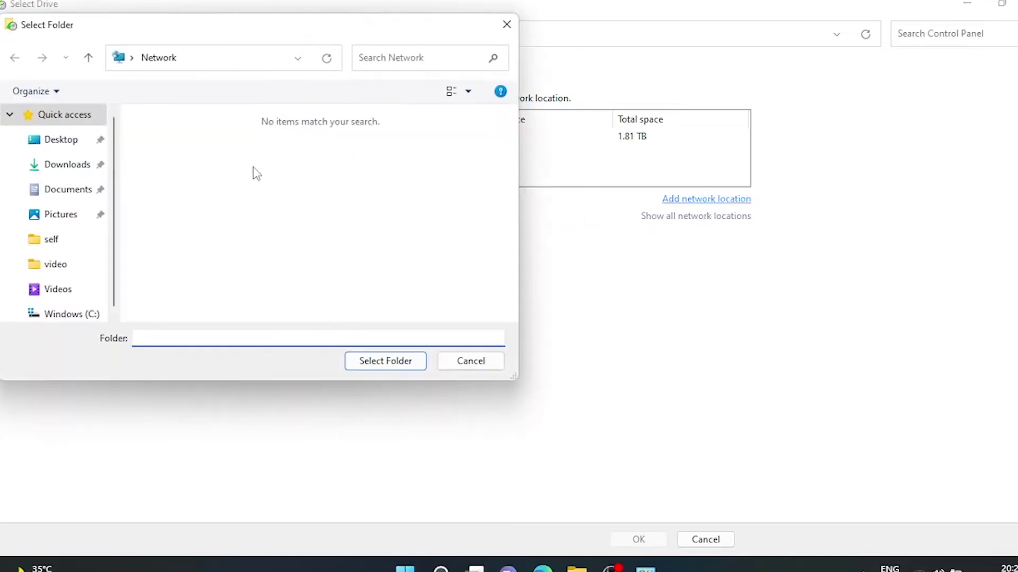
click(467, 361)
click(8, 35)
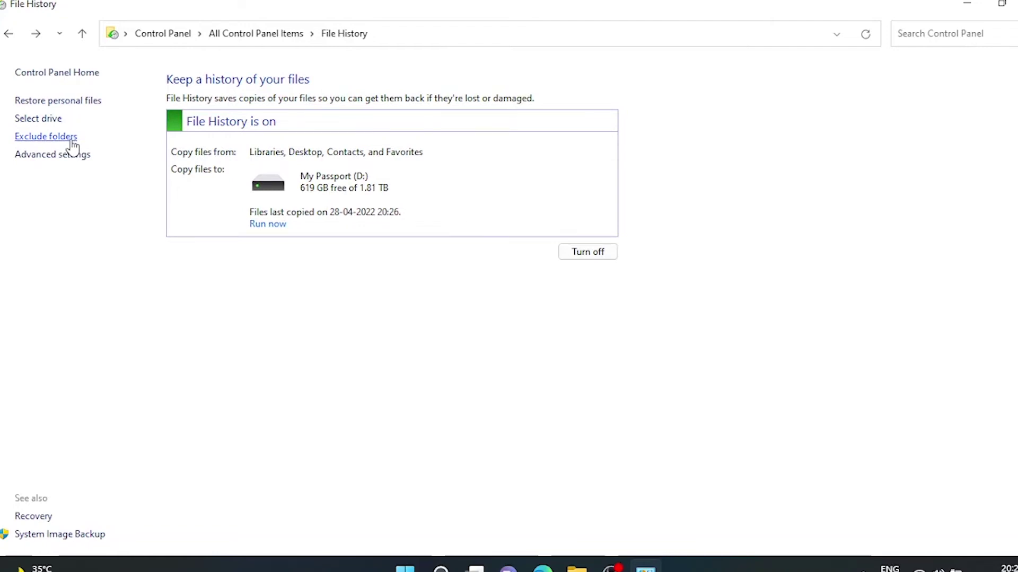
- Look through the Libraries and Downloads folders that can be excluded from File History, and leave without adding any
click(73, 144)
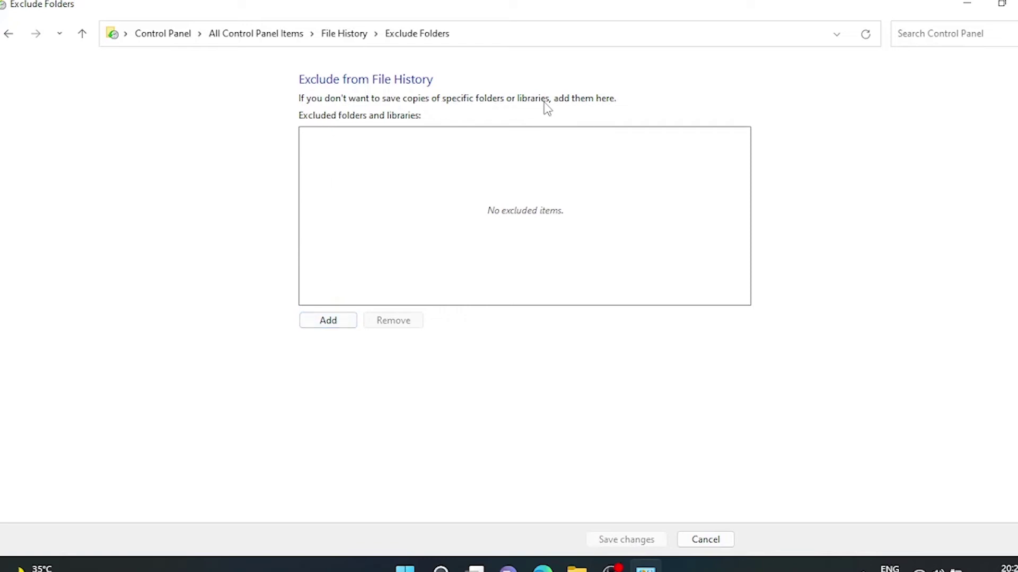
click(342, 320)
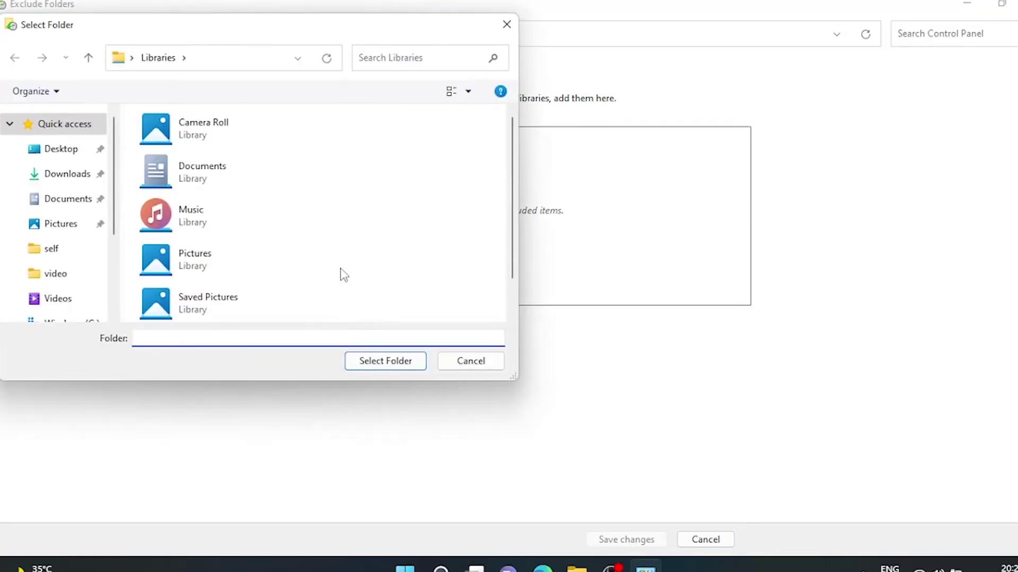
scroll(323, 222, down, 1)
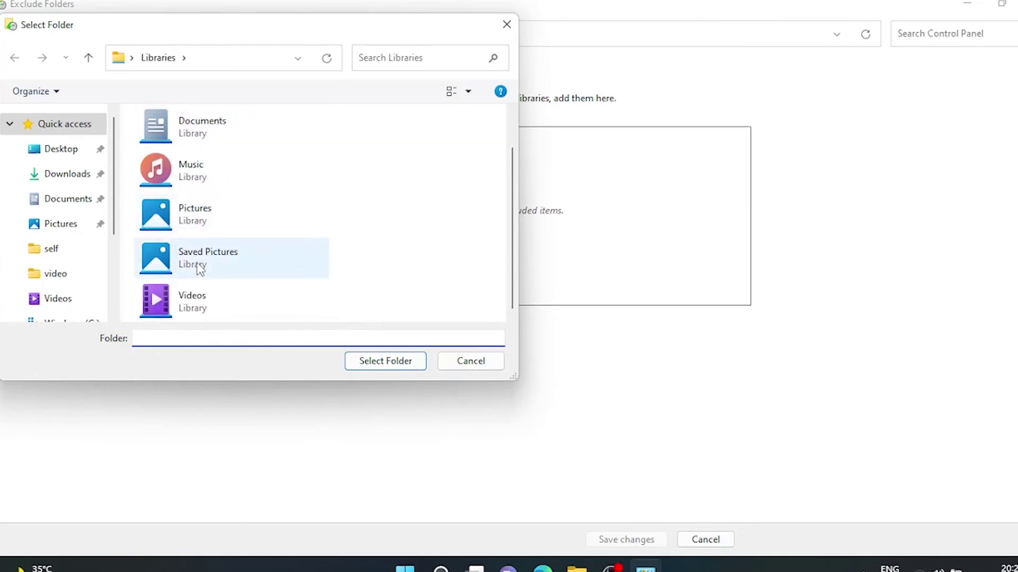
click(67, 174)
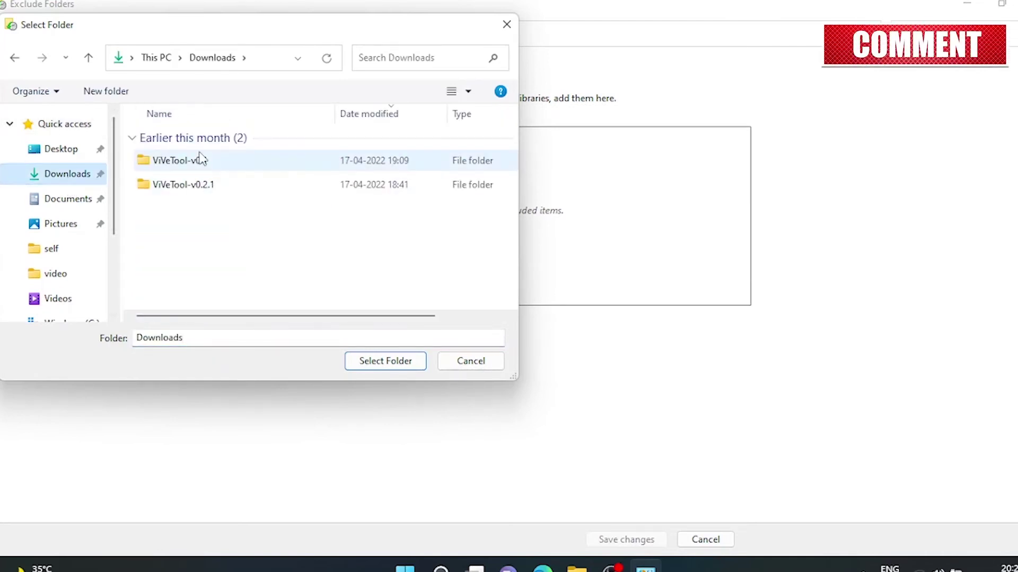
click(471, 362)
click(9, 33)
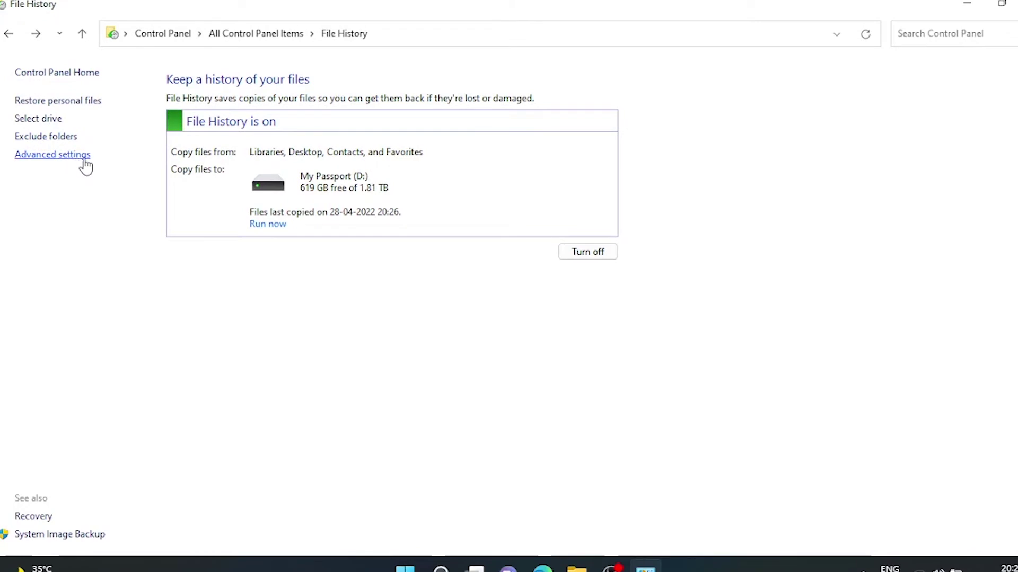
- Examine the File History advanced options for how often copies are saved and how long versions are kept
click(53, 154)
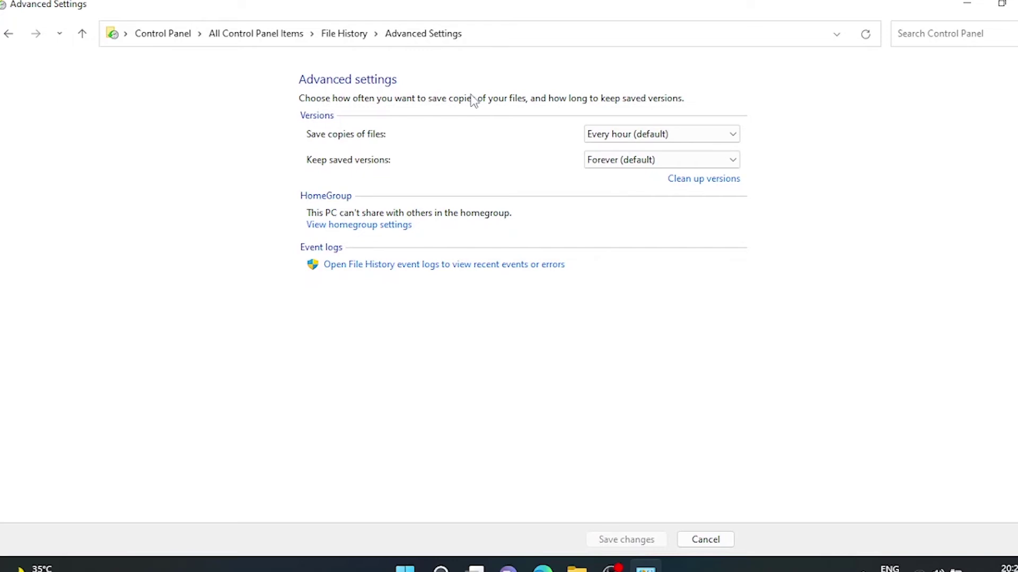
click(716, 141)
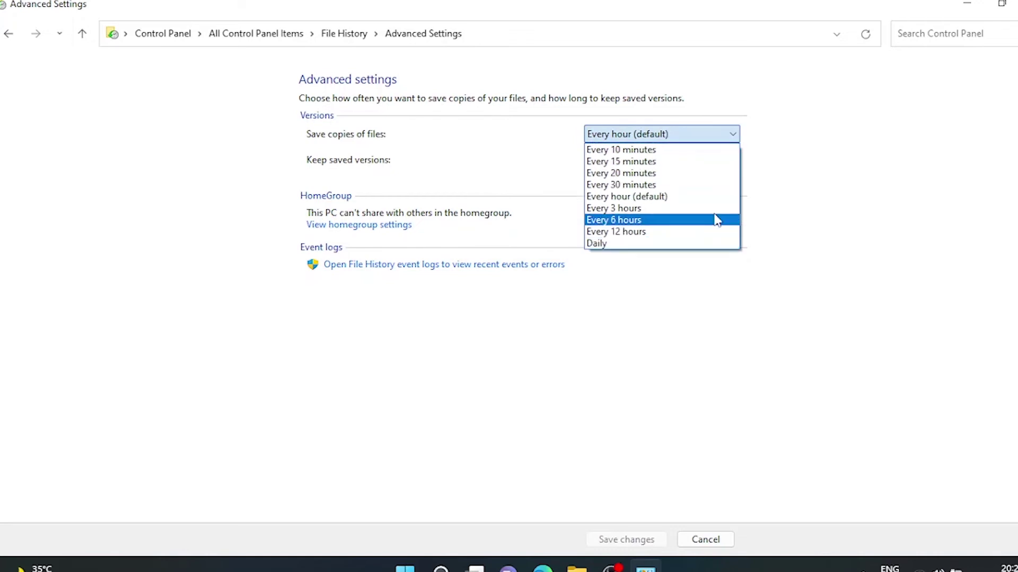
click(795, 153)
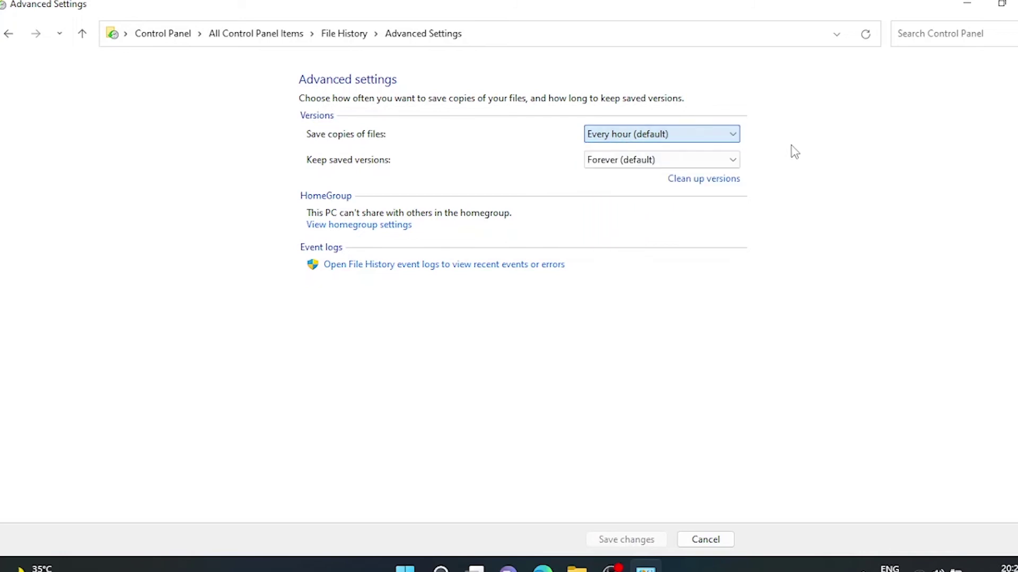
click(725, 164)
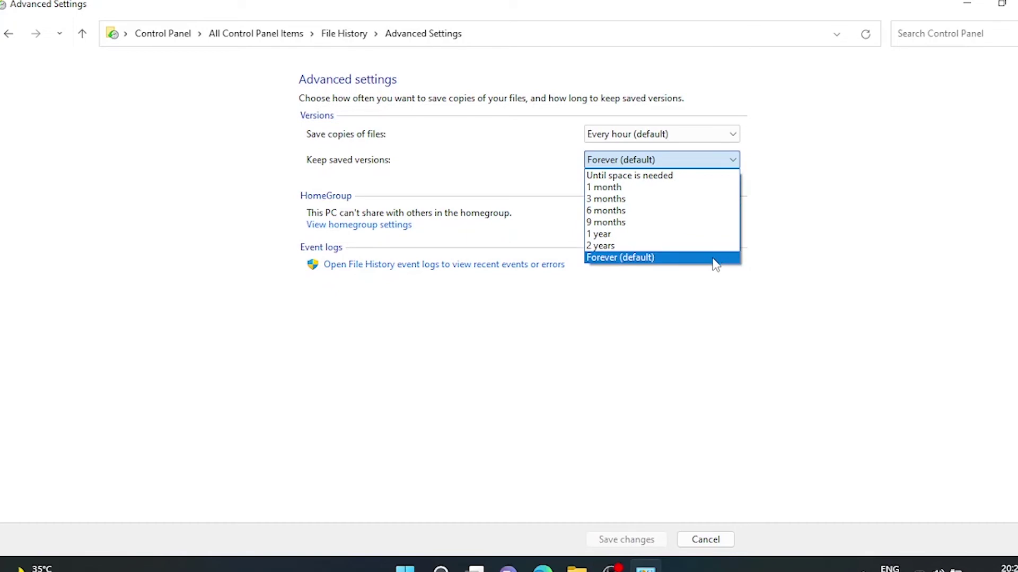
click(863, 161)
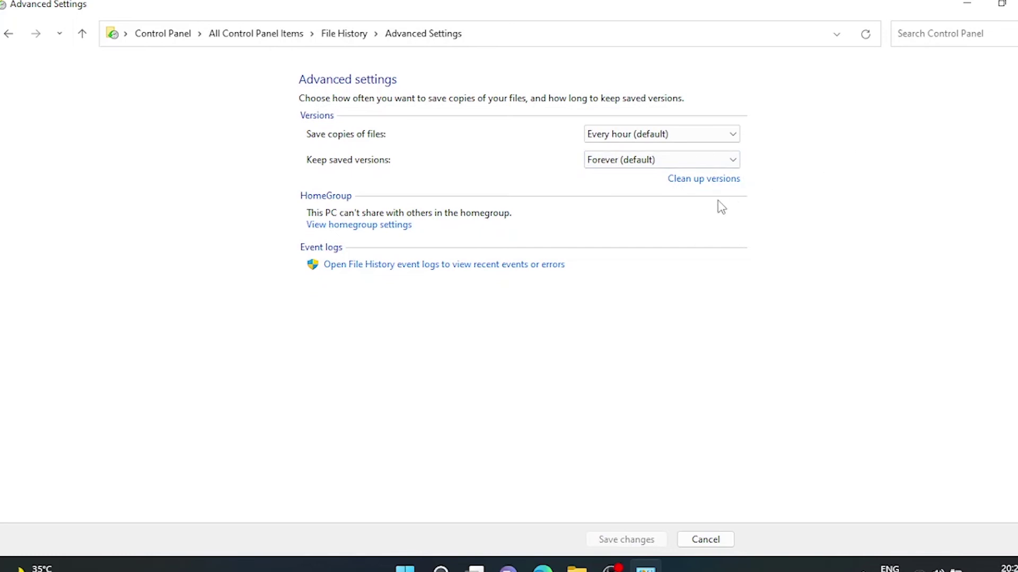
- Examine the age options for cleaning up old file versions, cancel the cleanup, and return to the File History page
click(710, 180)
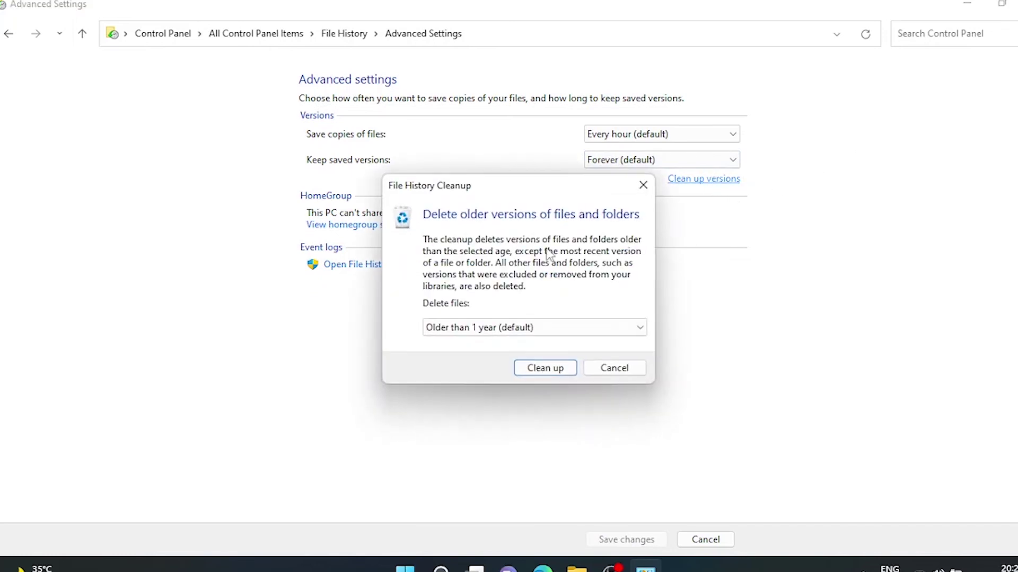
click(604, 337)
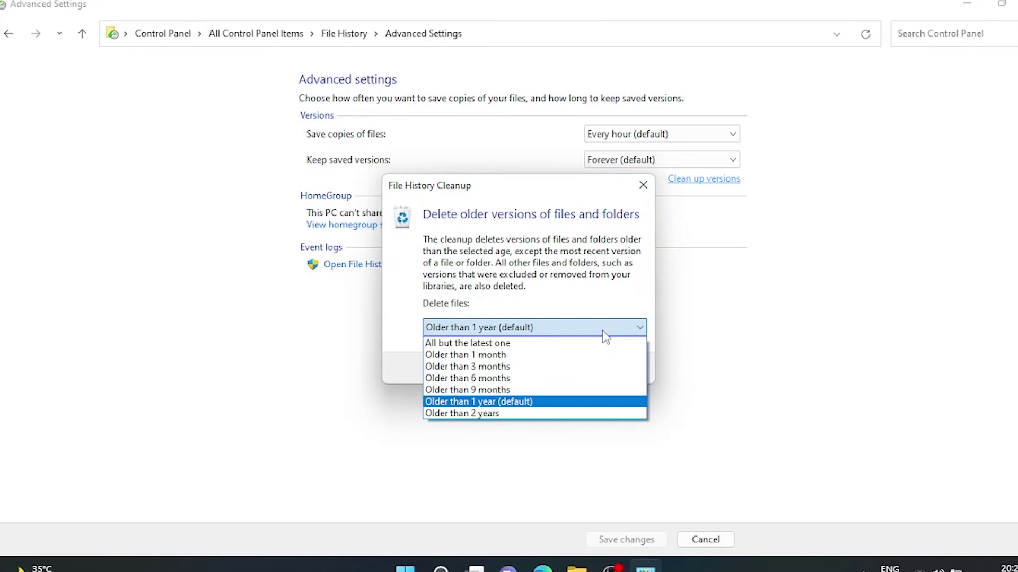
click(606, 337)
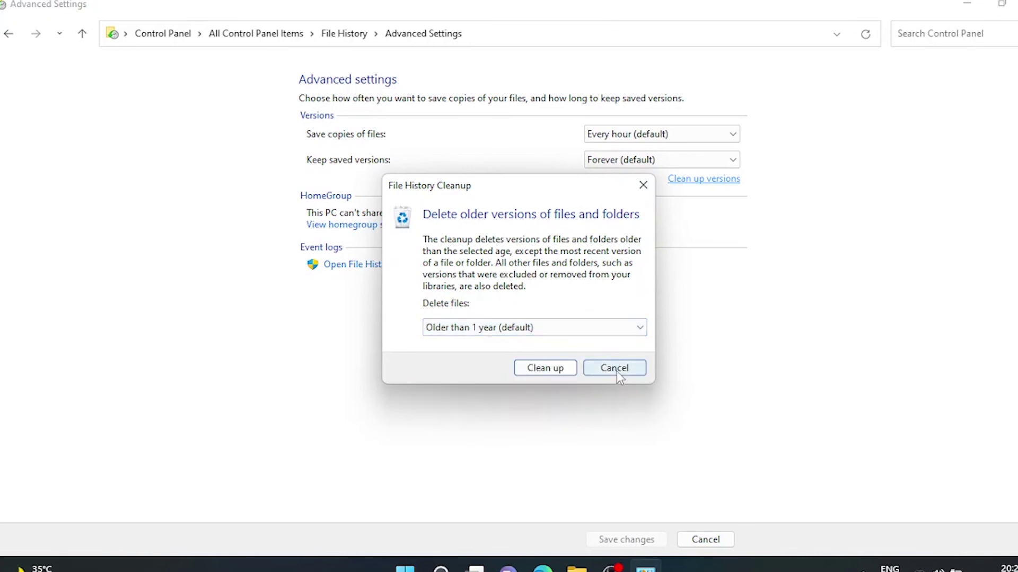
click(615, 370)
click(8, 35)
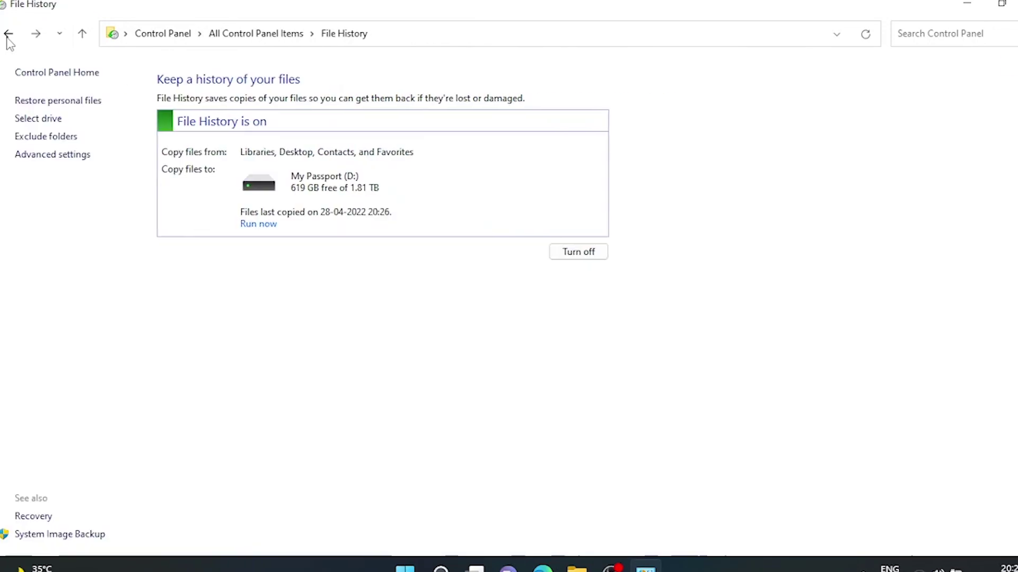